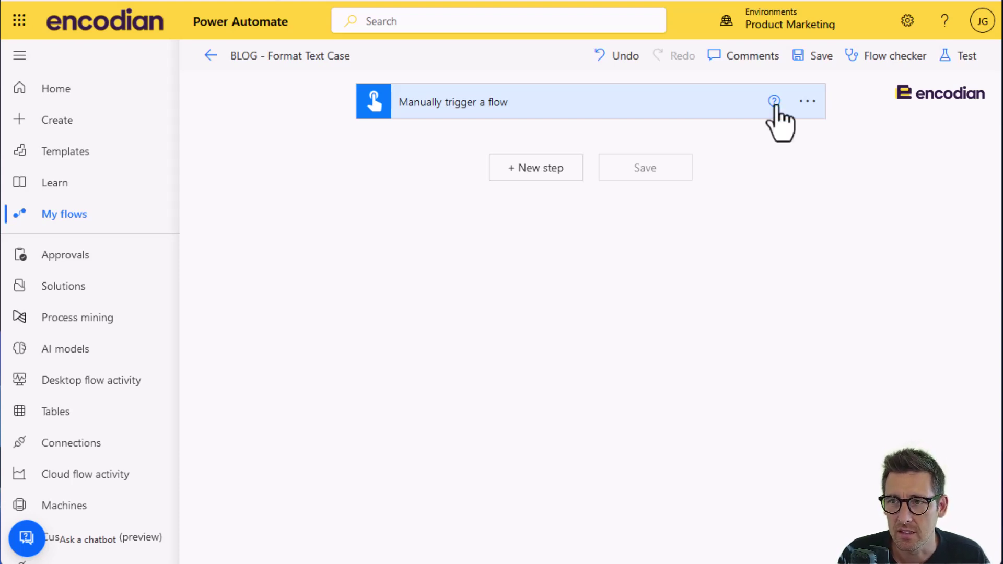
Step: Add Encodian's Utility - Format Text Case action from the Standard connectors after the manual trigger
click(487, 116)
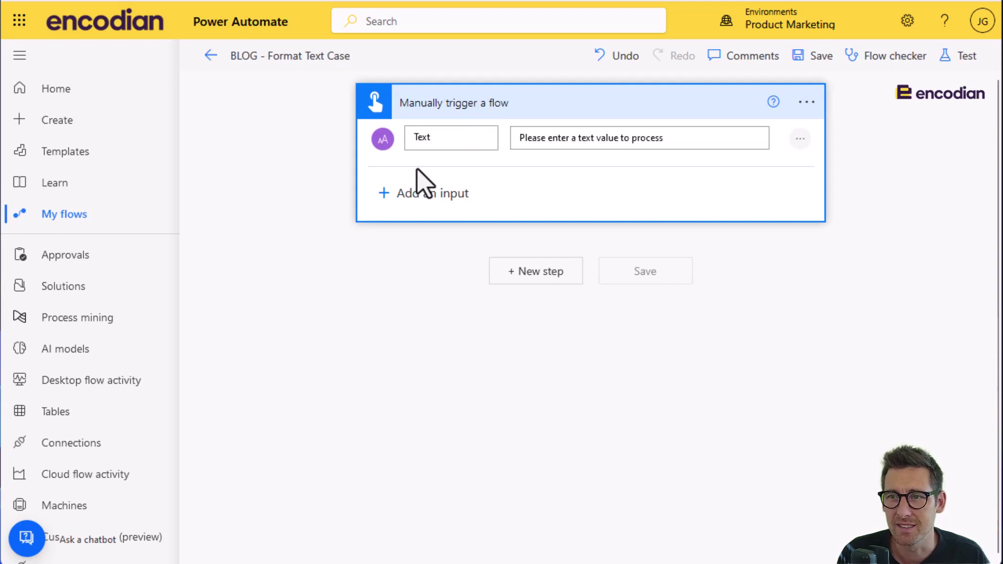
click(543, 284)
click(491, 250)
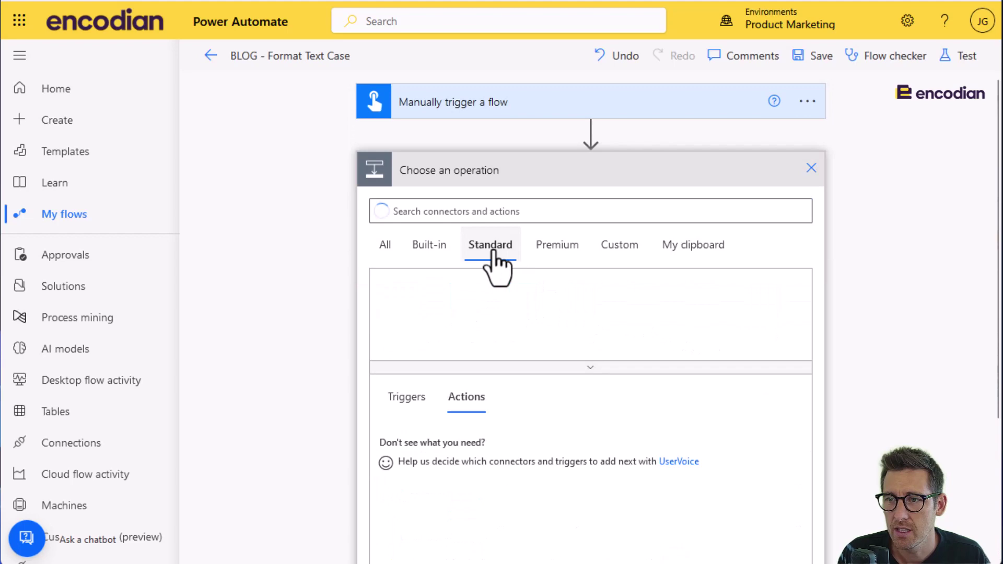
click(551, 368)
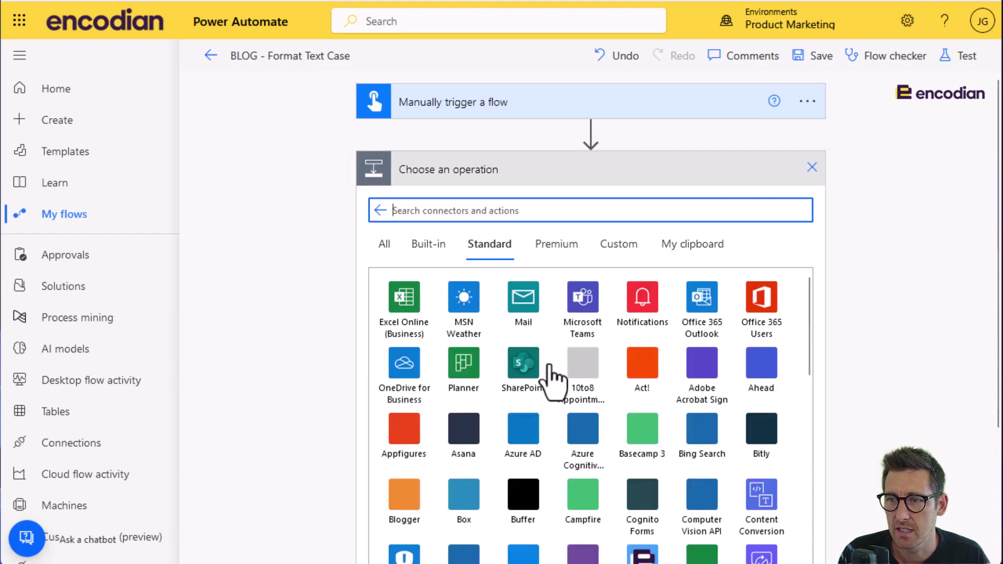
scroll(522, 402, down, 3)
click(642, 439)
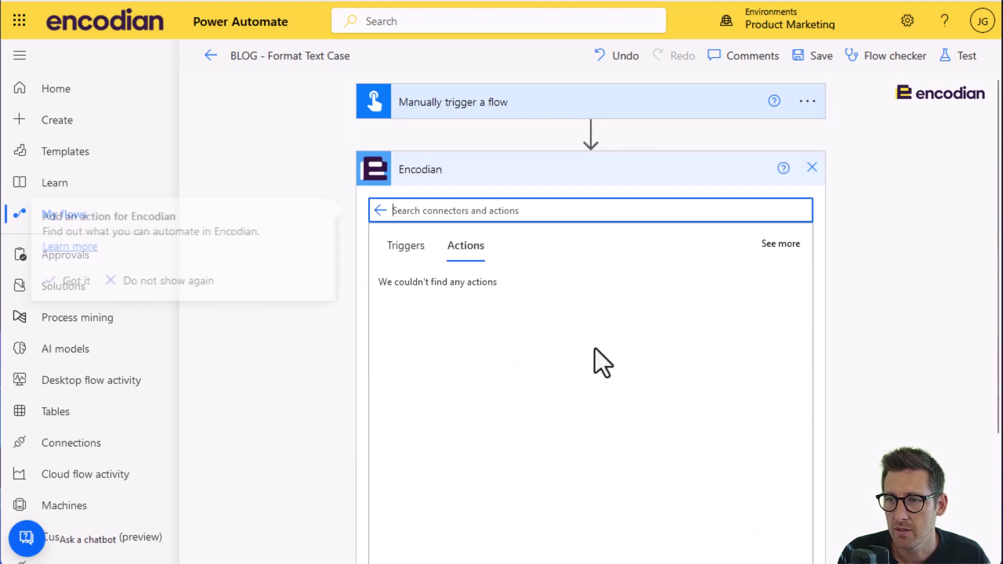
click(477, 246)
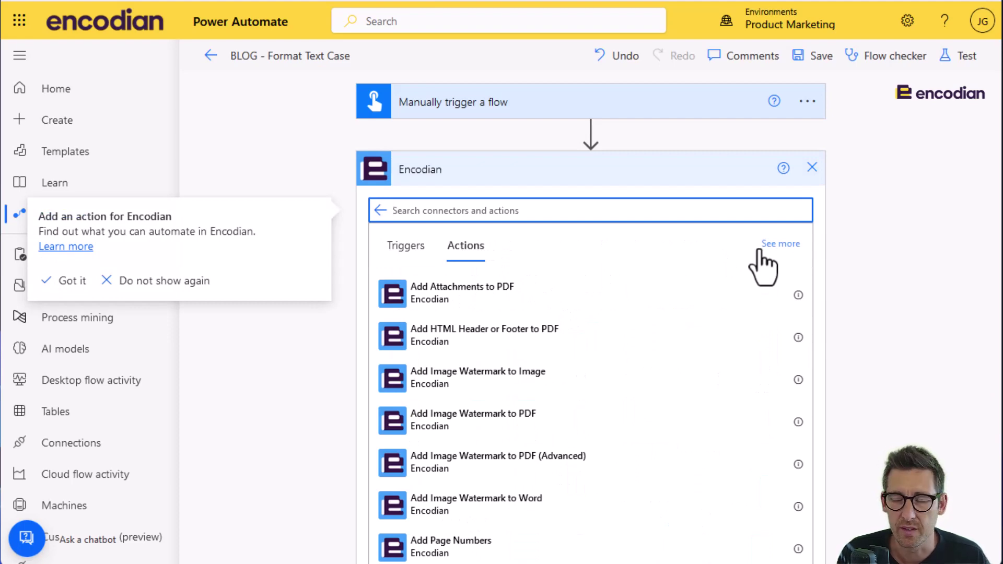
click(781, 245)
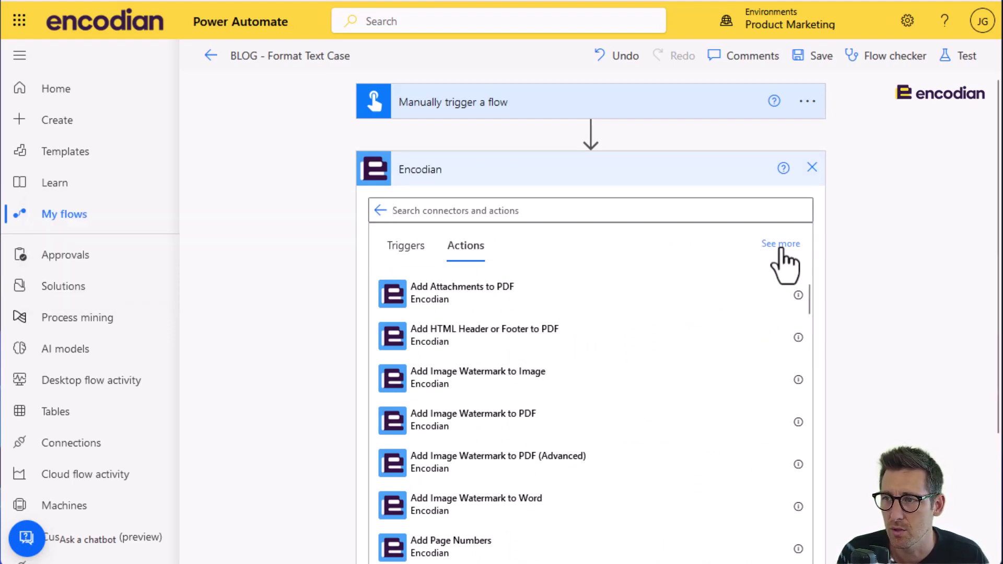
scroll(573, 408, down, 15)
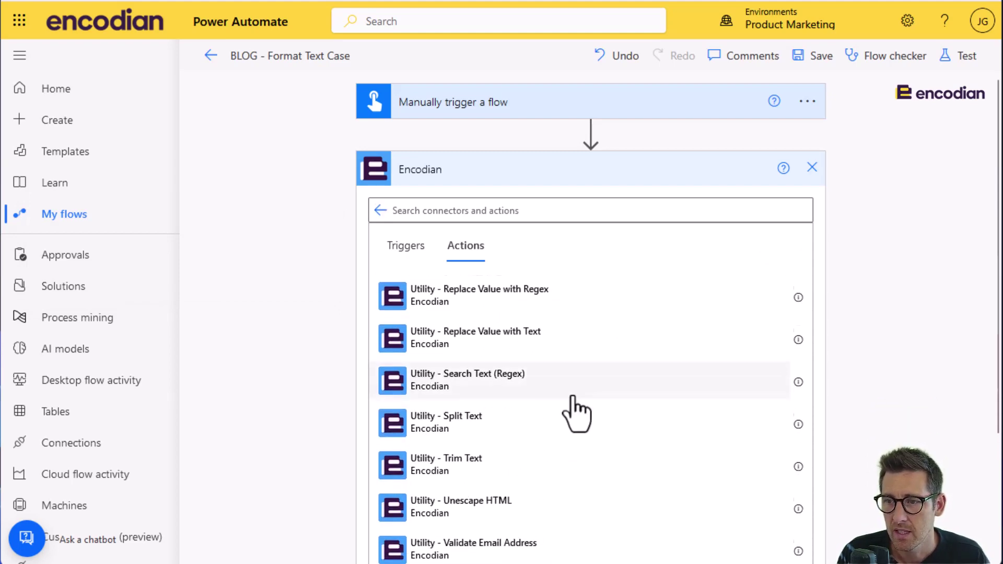
scroll(576, 412, up, 7)
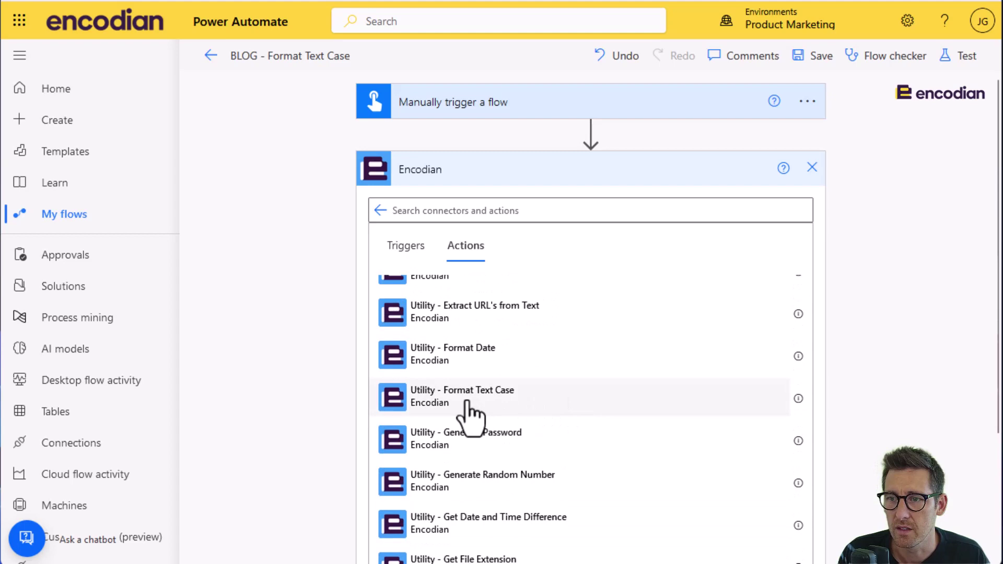
click(469, 402)
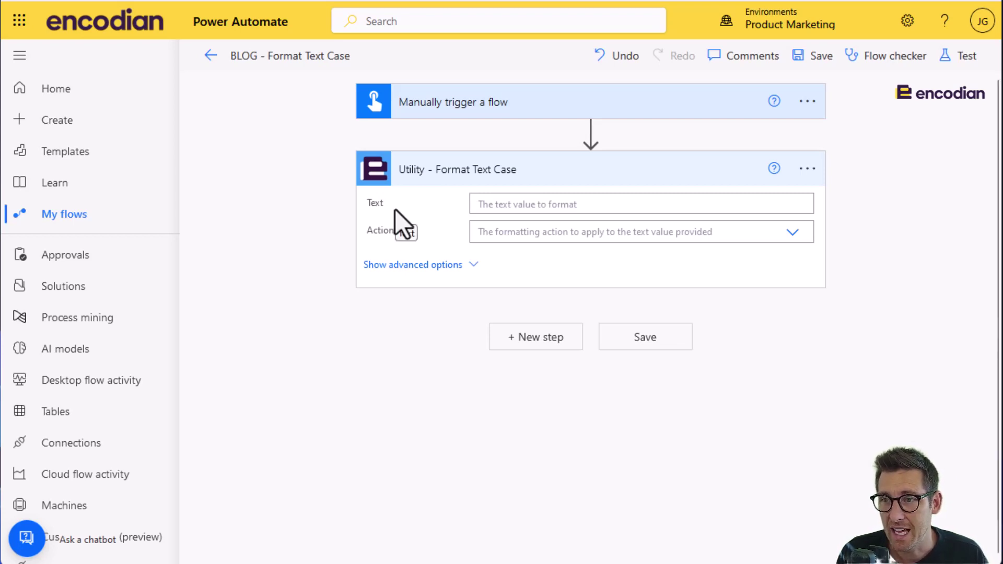
Step: Fill the Format Text Case Text field with the trigger's Text dynamic content
click(485, 207)
click(816, 277)
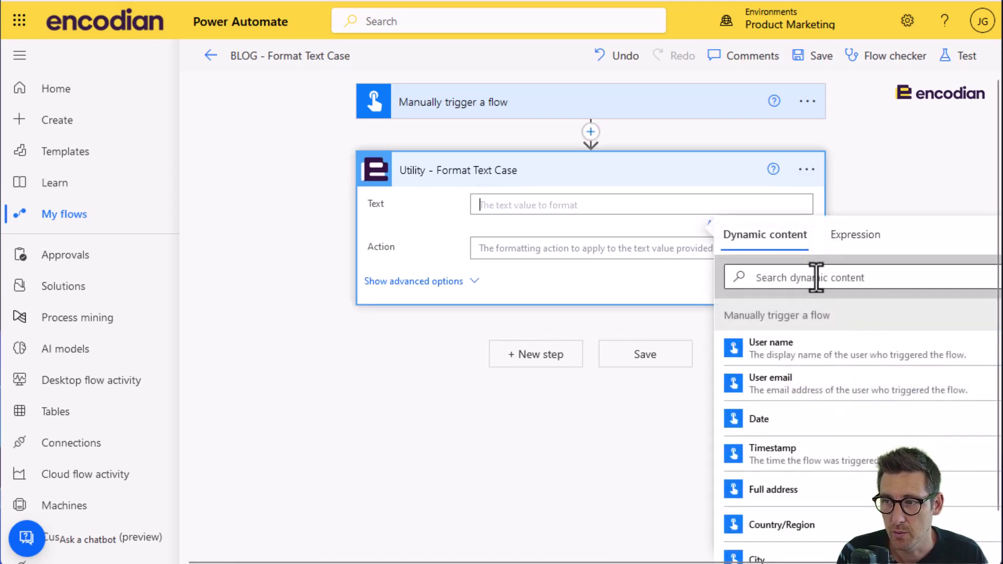
text(text)
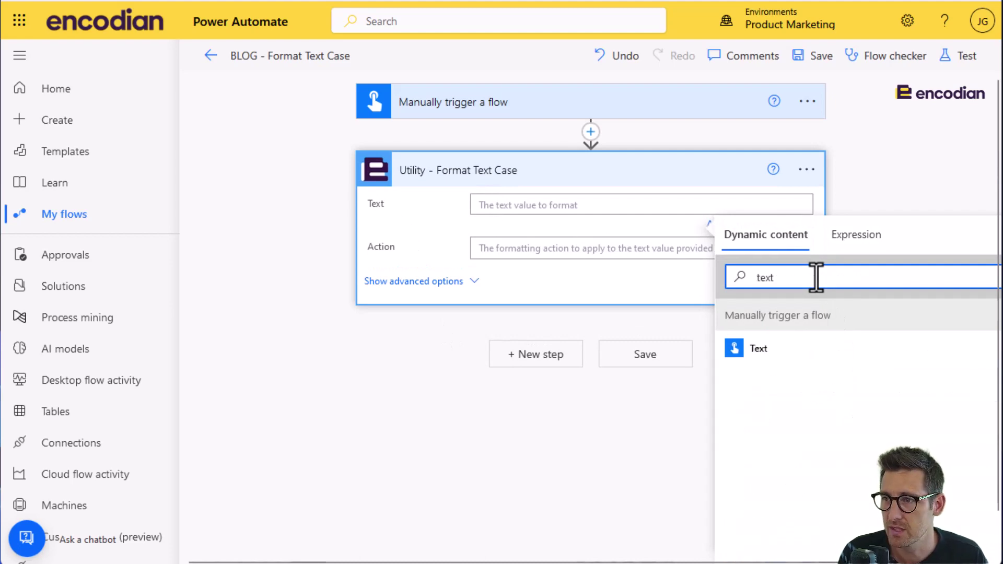
click(778, 355)
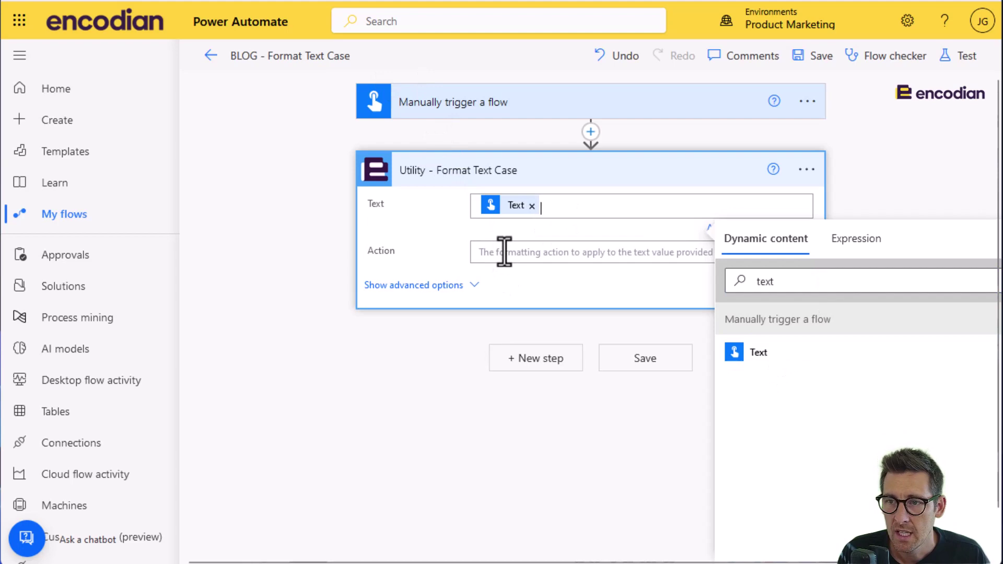
click(450, 259)
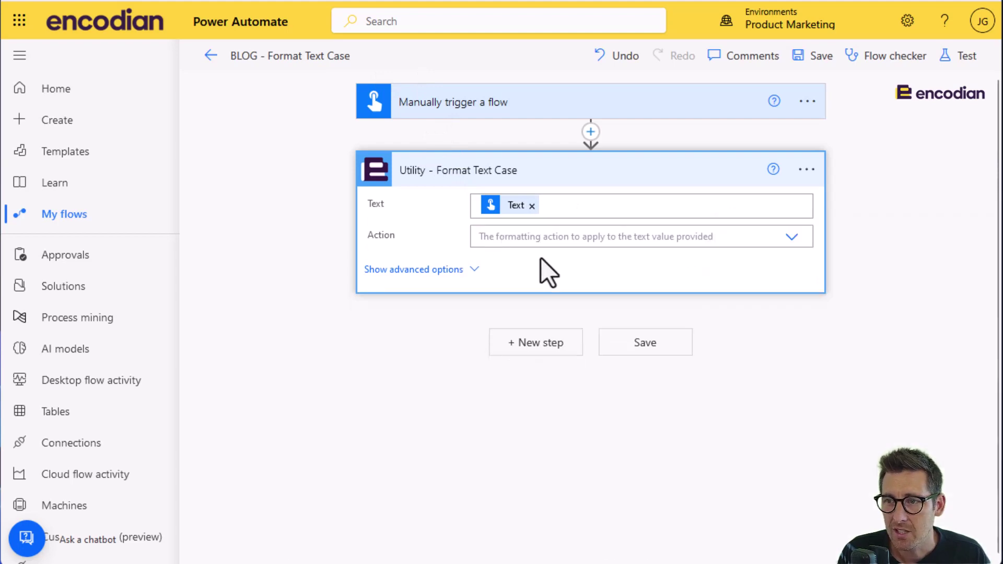
Step: Set the Action dropdown to ToUpper and check the advanced culture option
click(792, 238)
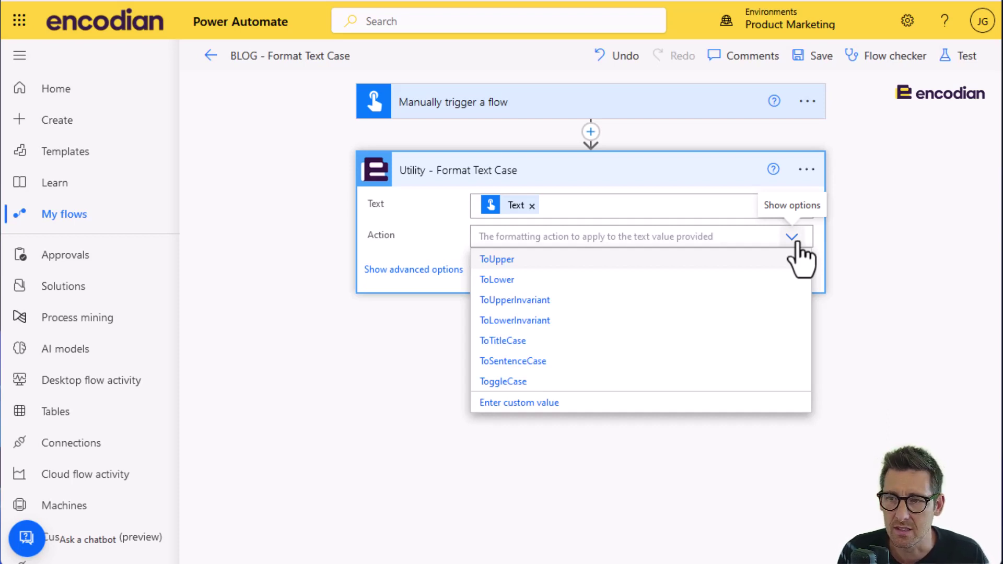
click(552, 262)
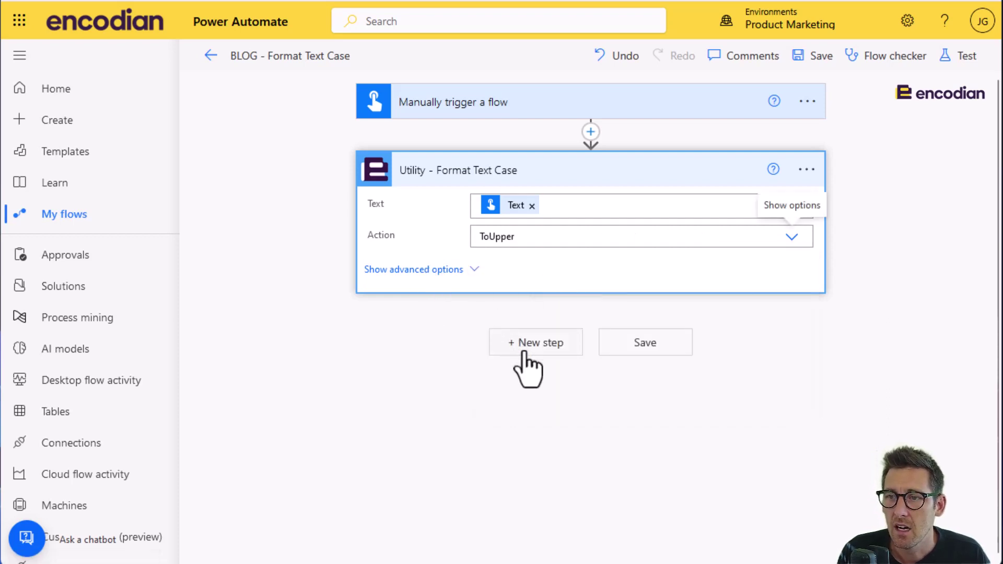
click(421, 271)
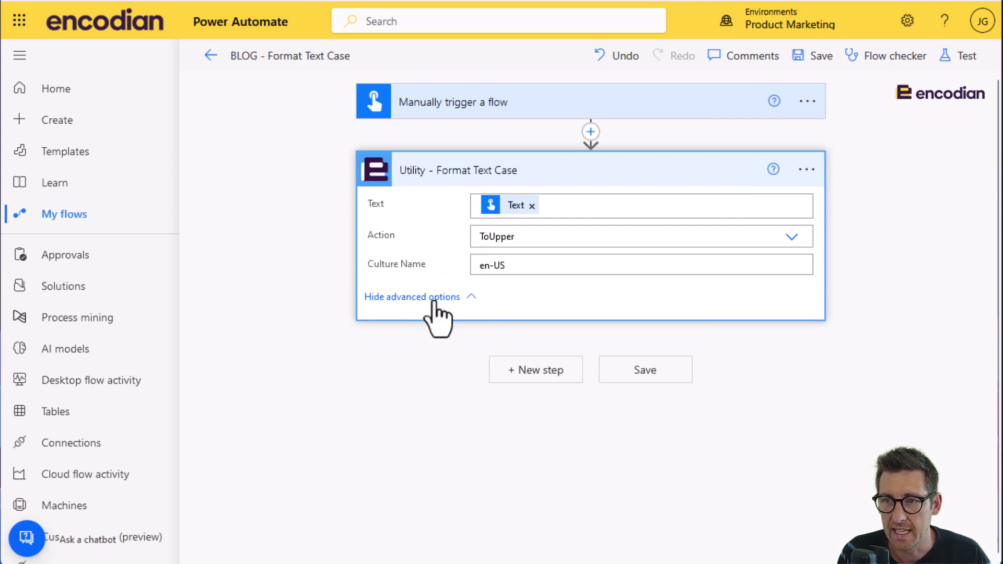
click(435, 299)
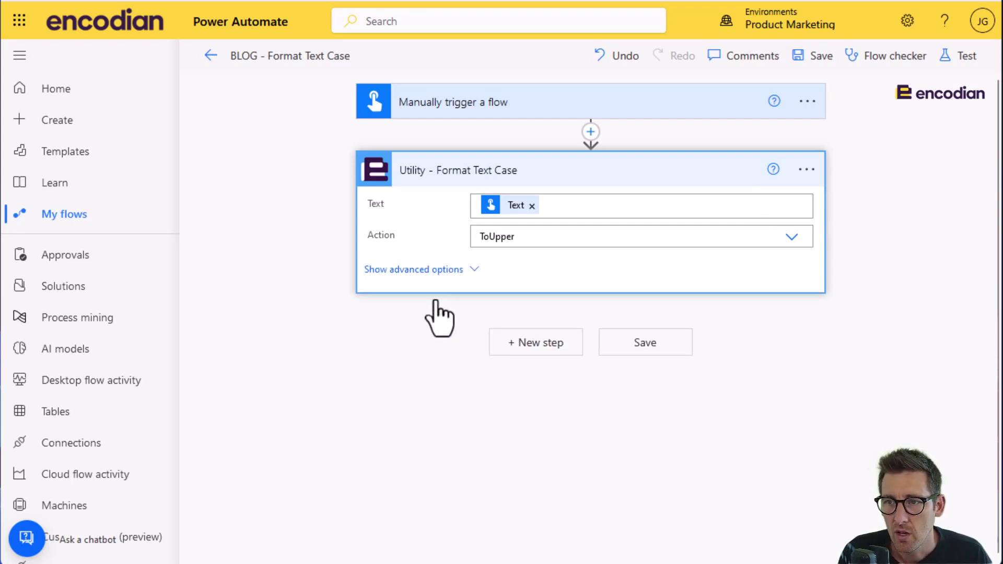
Step: Add a Notifications 'Send me an email notification' step after Format Text Case
click(558, 348)
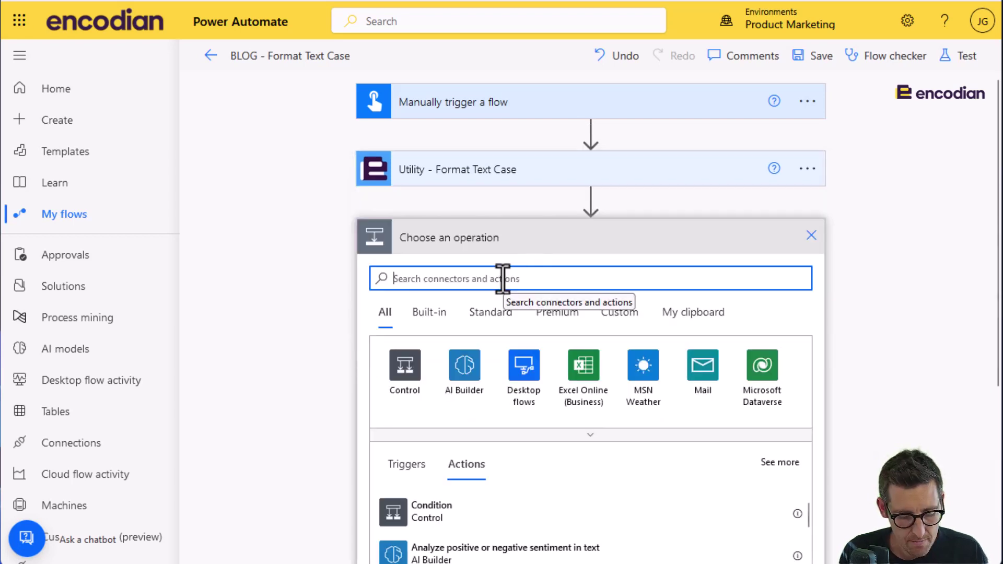
text(se)
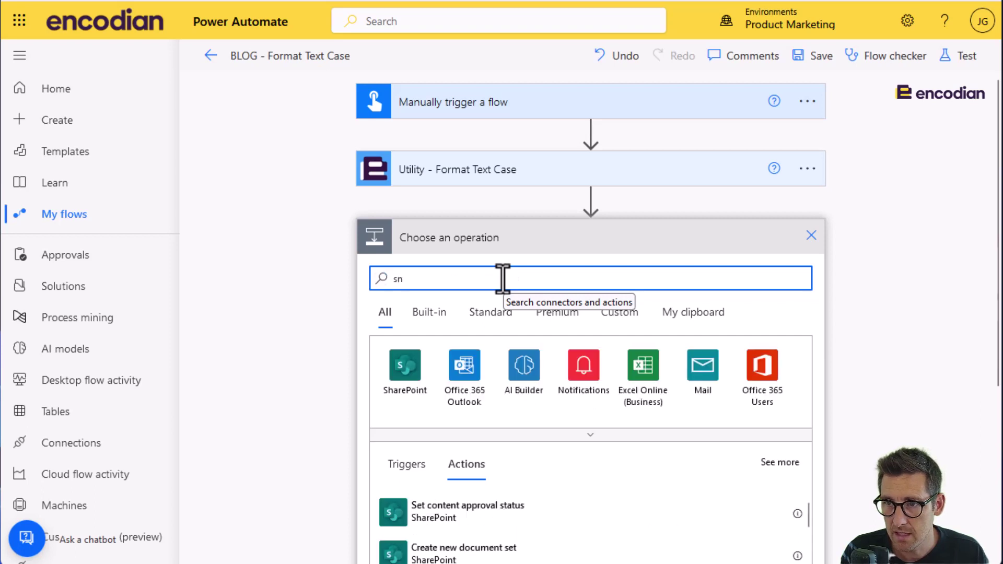
text(nd email)
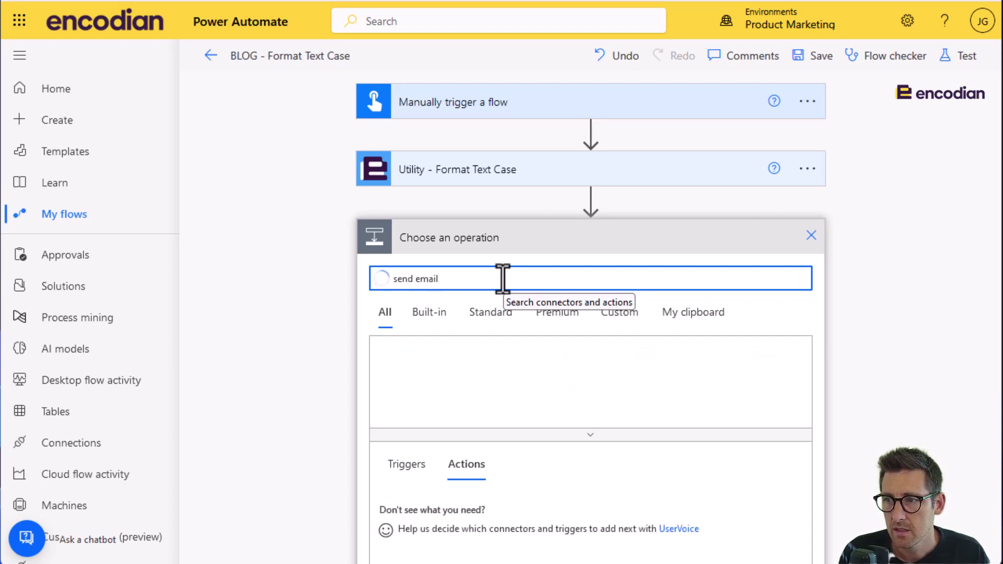
click(522, 364)
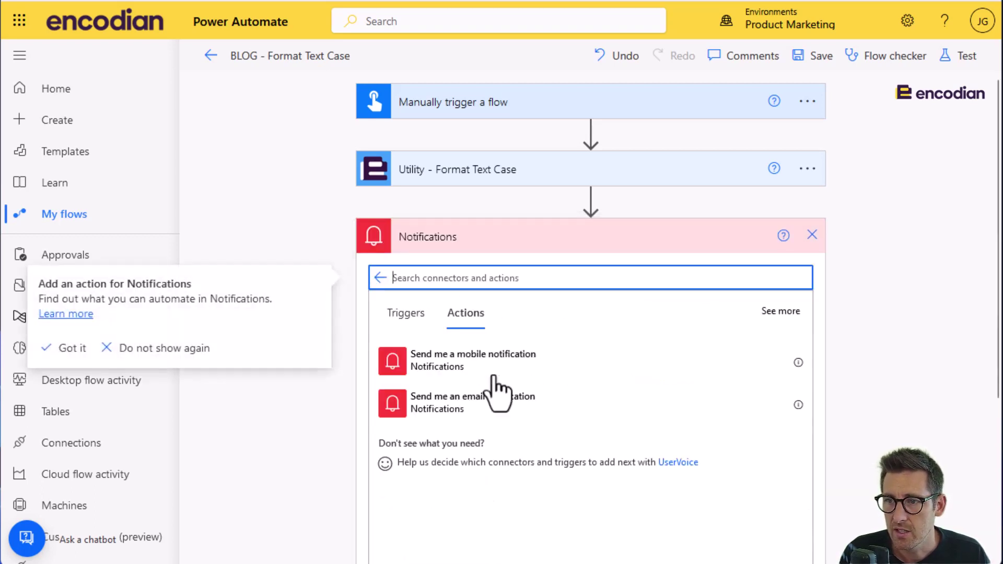
click(466, 408)
Step: Set the email Subject to 'Formatted Text' and the Body to the Format Text Case Result
click(541, 270)
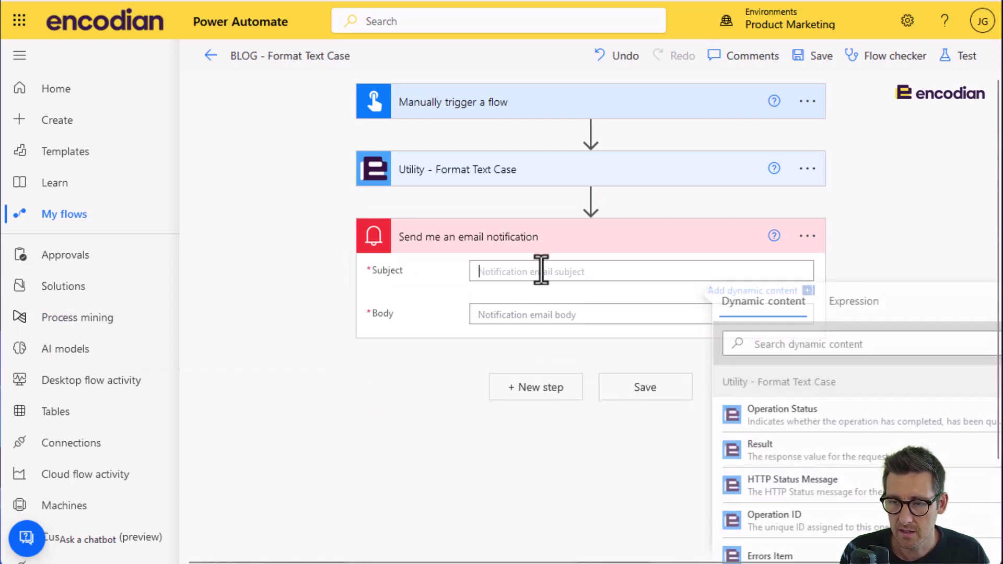
text(Formatted T)
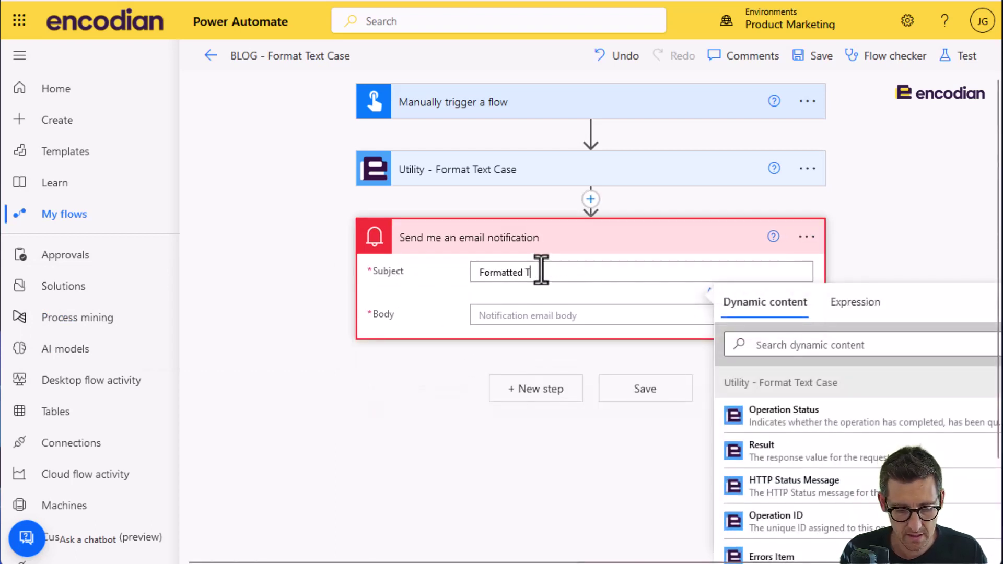
text(ext)
click(535, 315)
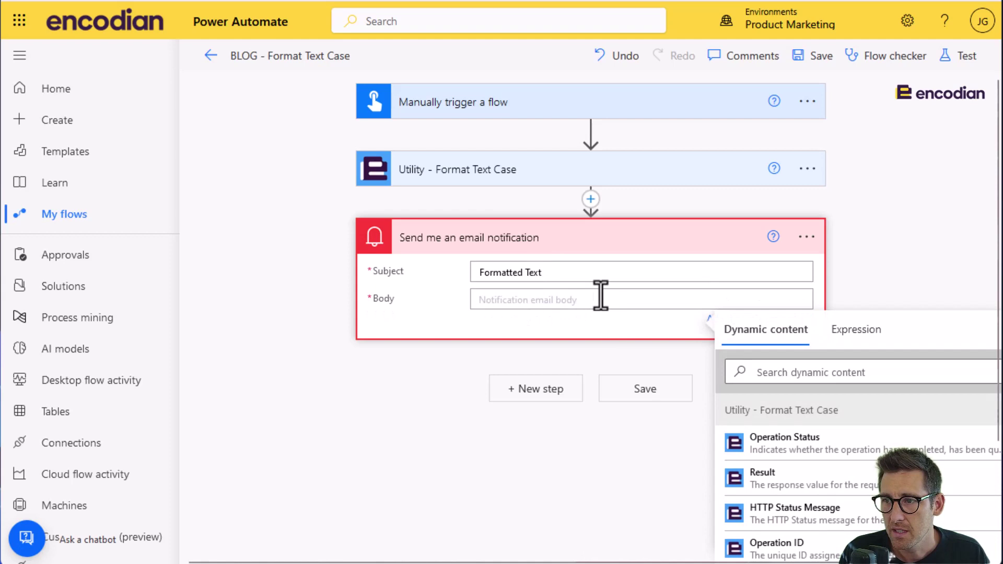
click(789, 479)
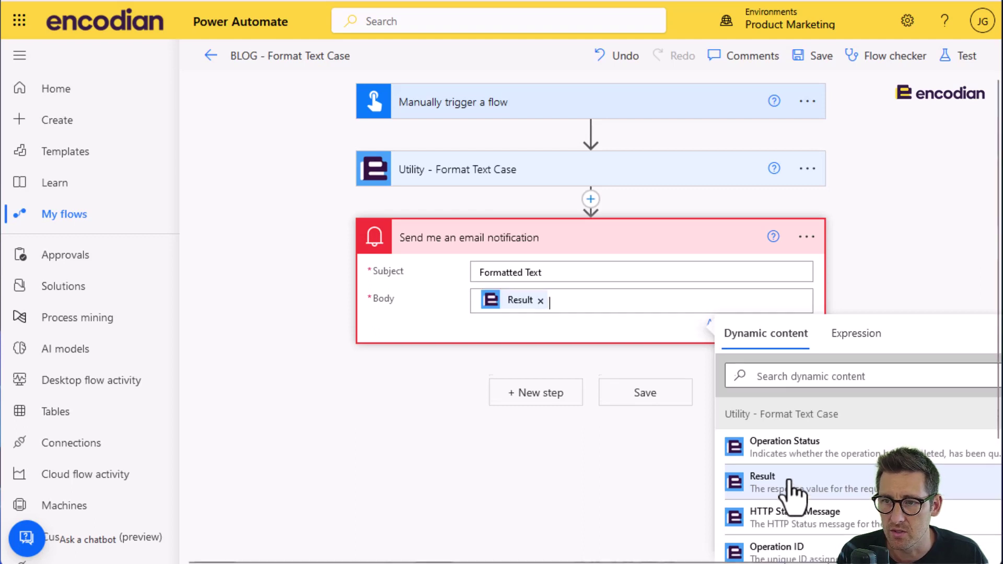
click(389, 417)
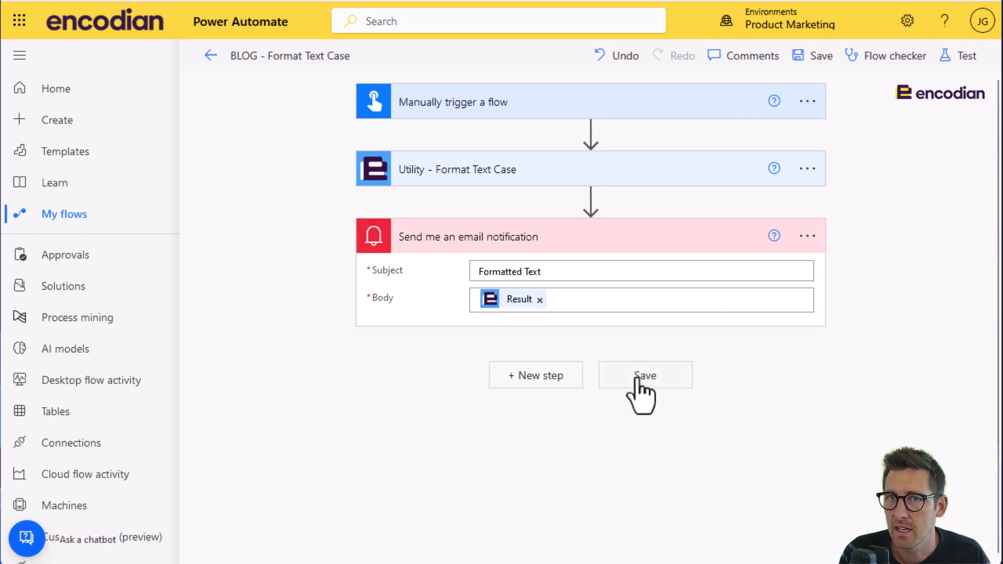
Step: Save the flow and run a manual test with the pasted Microsoft 365 sentence as Text
click(637, 378)
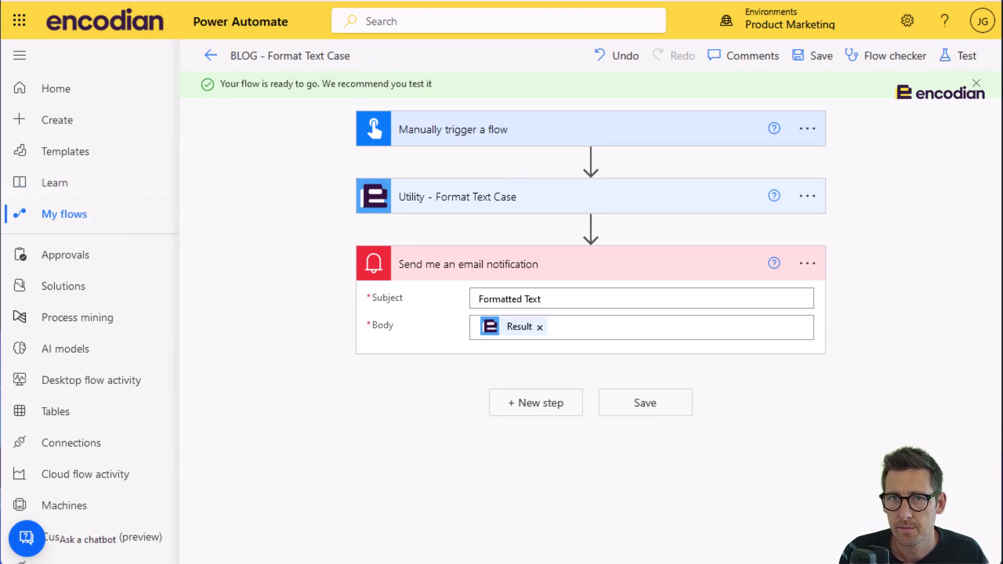
click(961, 56)
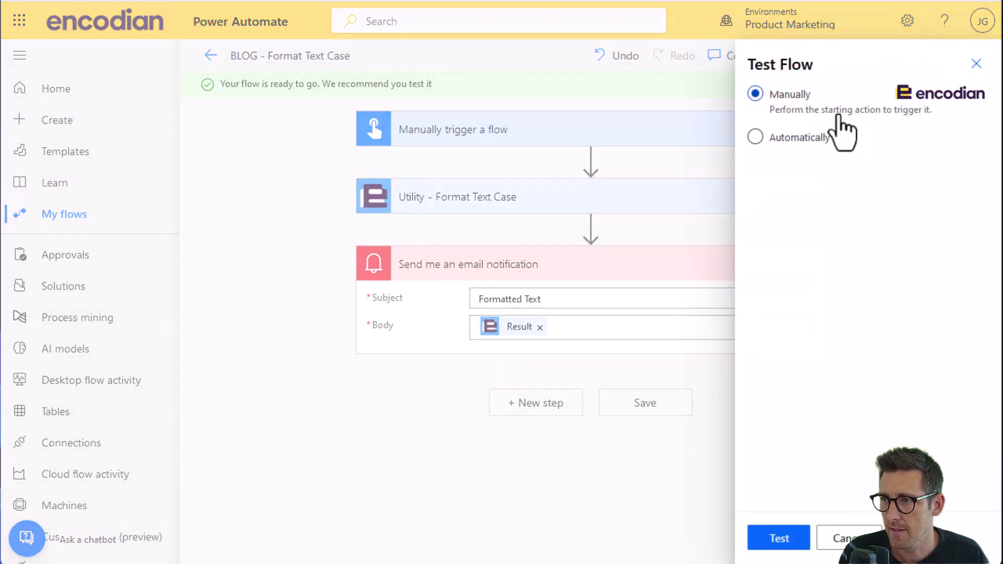
click(784, 541)
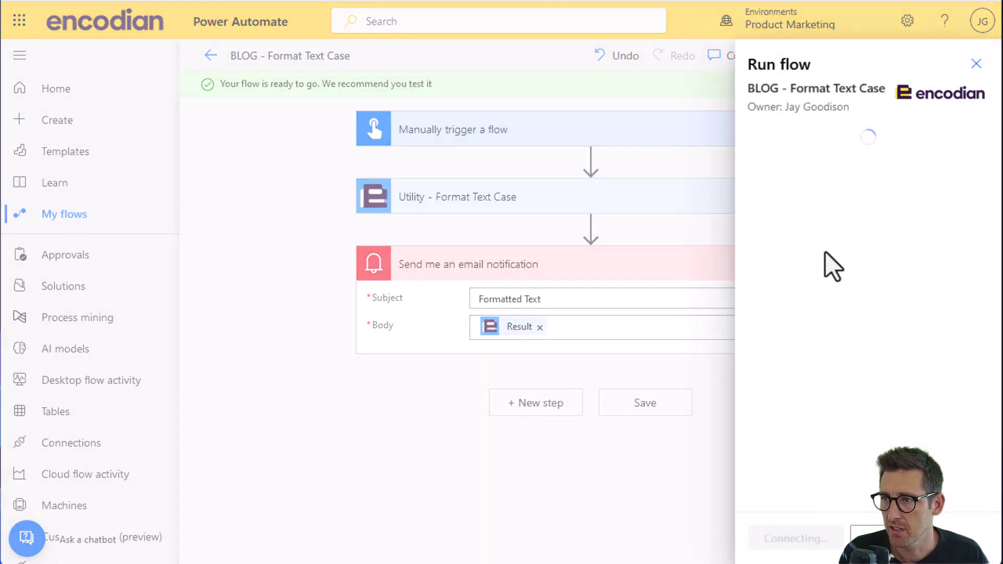
text(Manage and simplify access to your information safely and securely using our products built for Microsoft 365.)
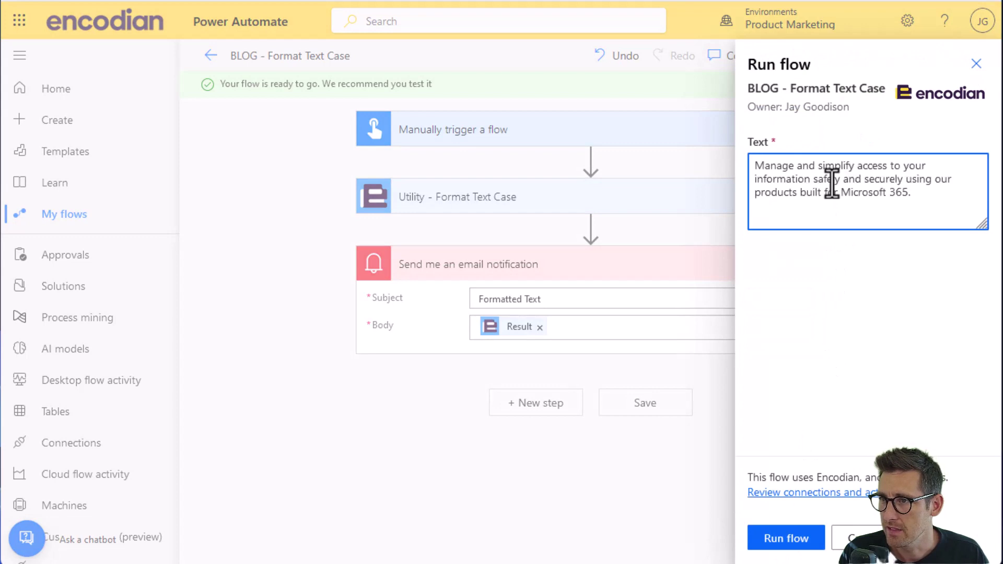
drag(936, 202, 757, 166)
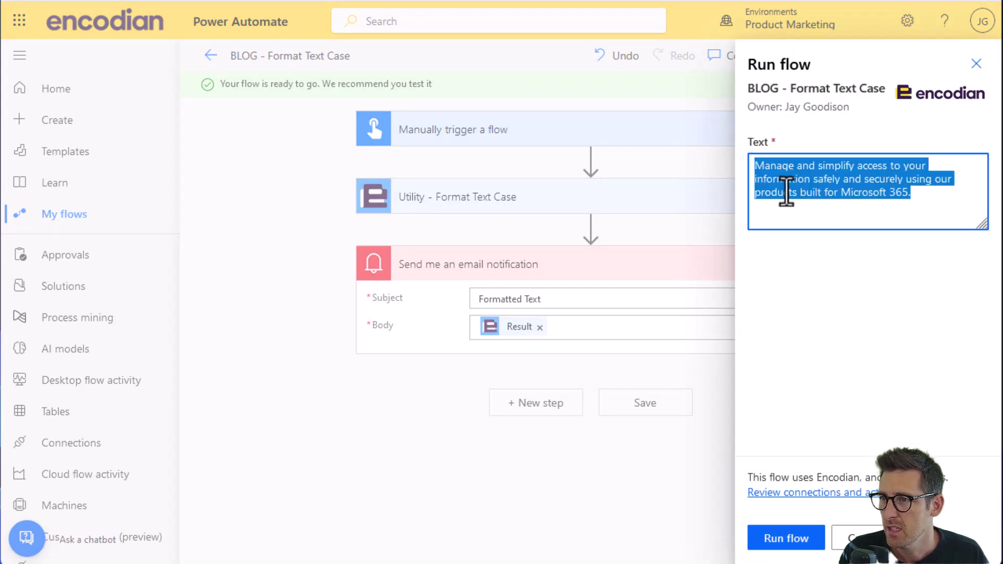
click(792, 543)
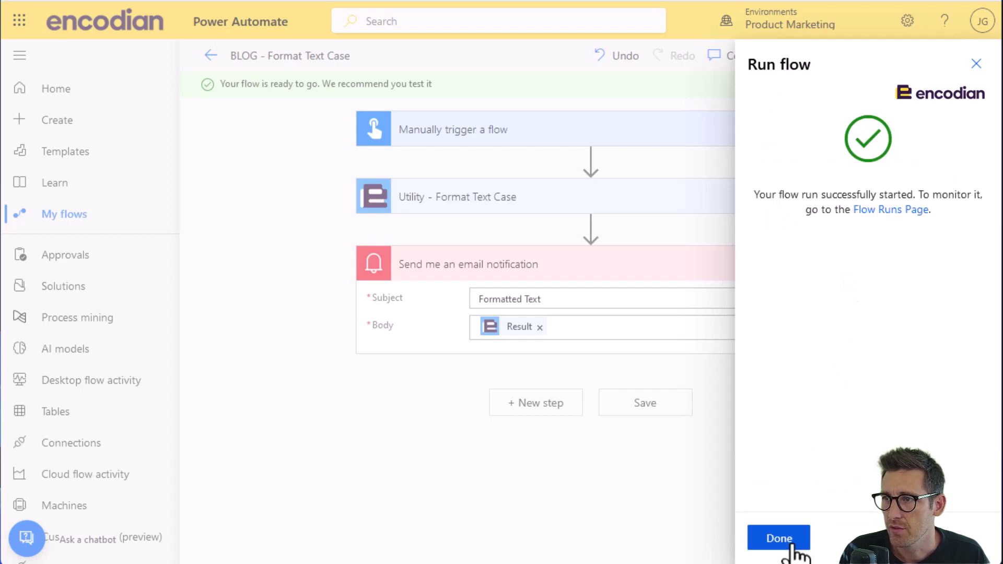
Step: Inspect the Format Text Case run details: mixed-case input, ToUpper action and uppercase Result
click(779, 539)
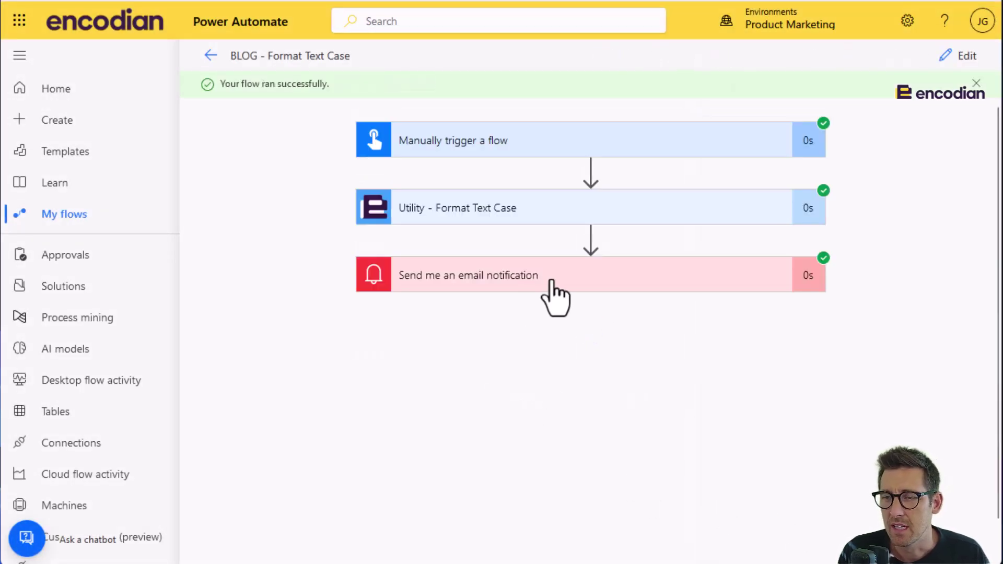
click(562, 213)
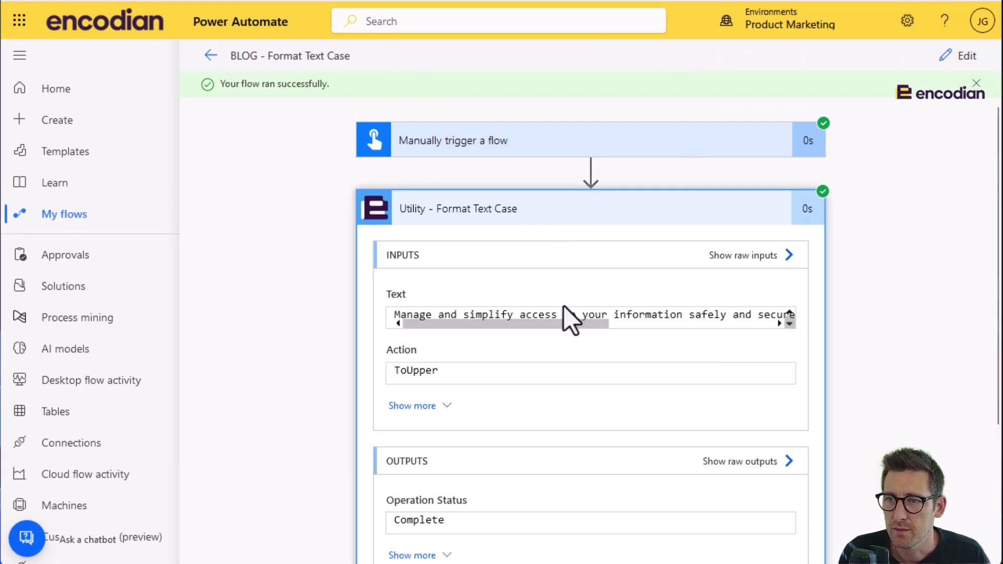
drag(399, 314, 482, 341)
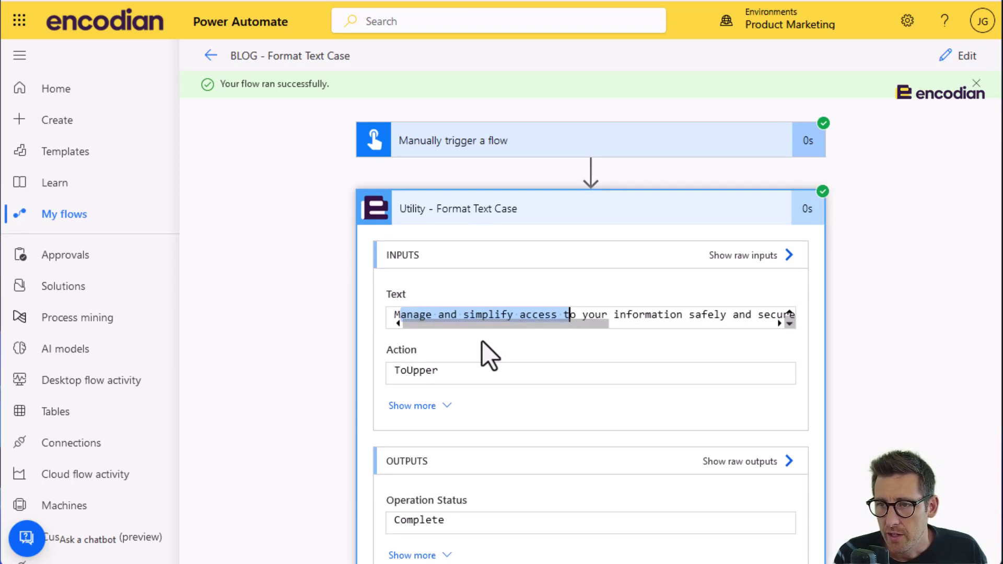
drag(449, 371, 393, 372)
scroll(415, 440, down, 3)
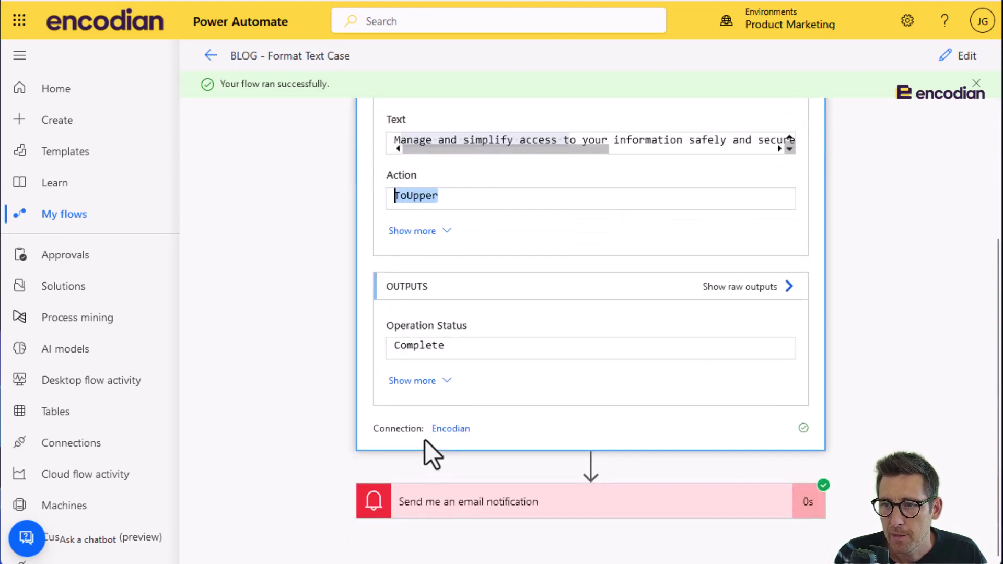
click(437, 386)
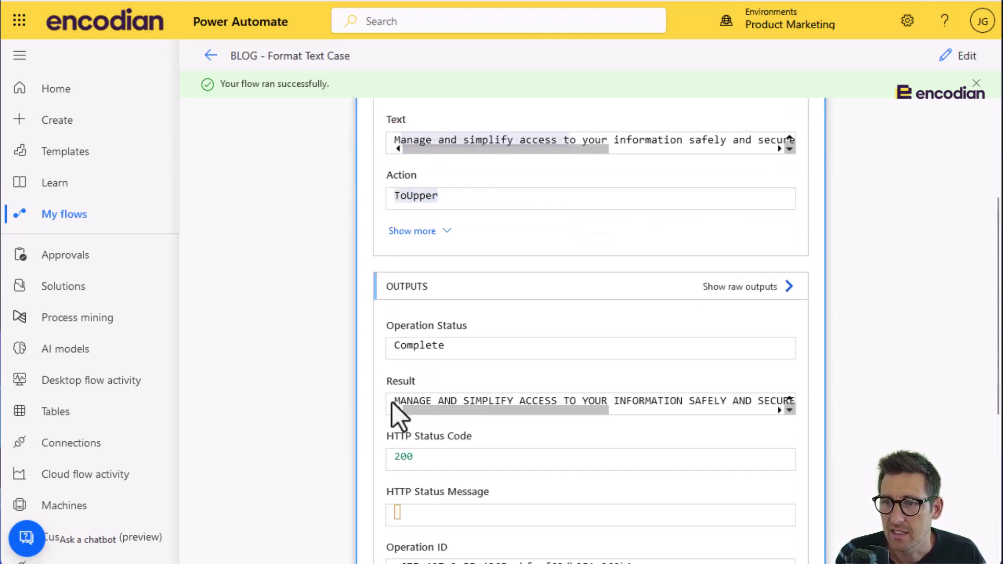
drag(396, 401, 850, 411)
click(365, 414)
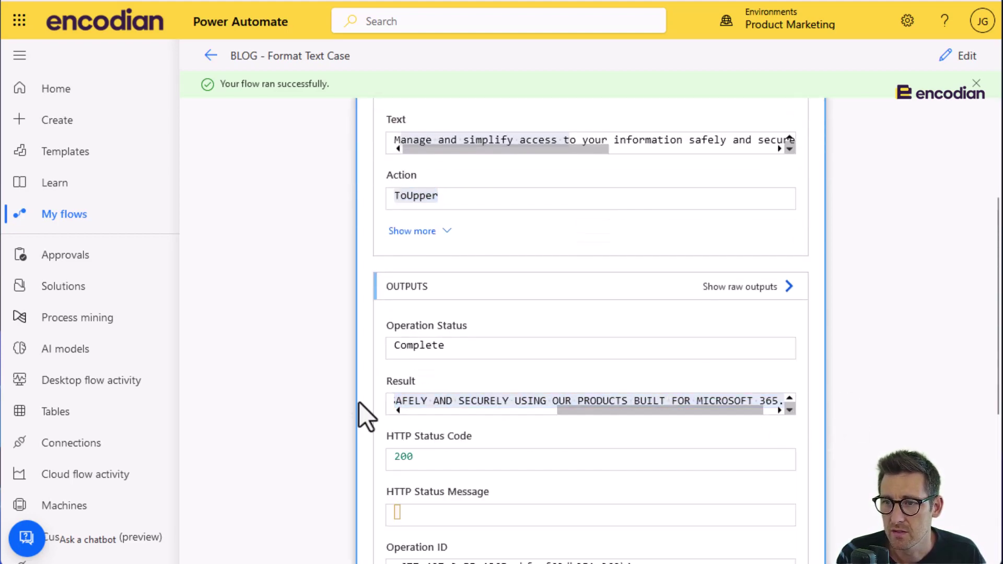
Step: Check the email notification step's run details to confirm the uppercase text in the body
scroll(365, 414, down, 5)
click(464, 500)
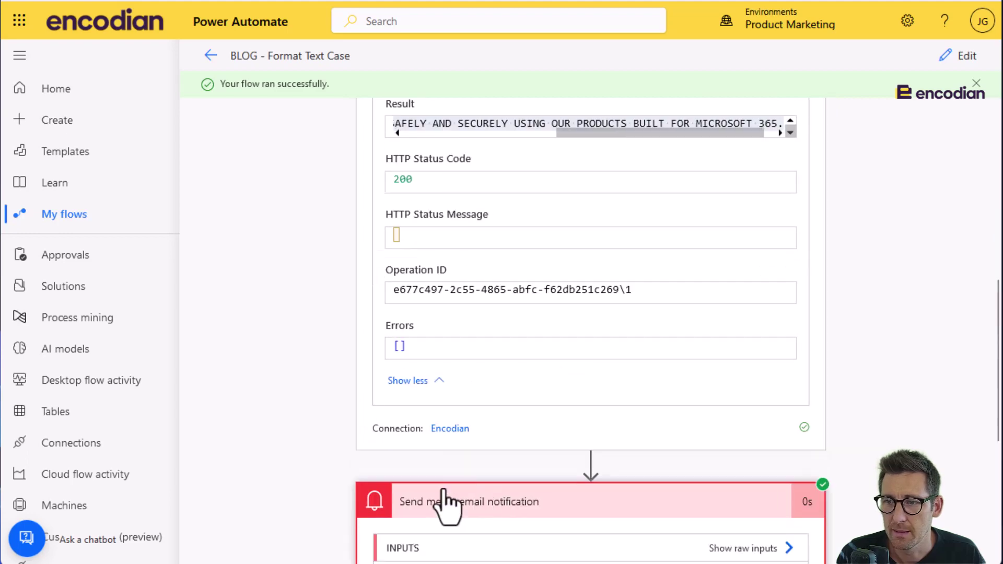
scroll(445, 496, down, 5)
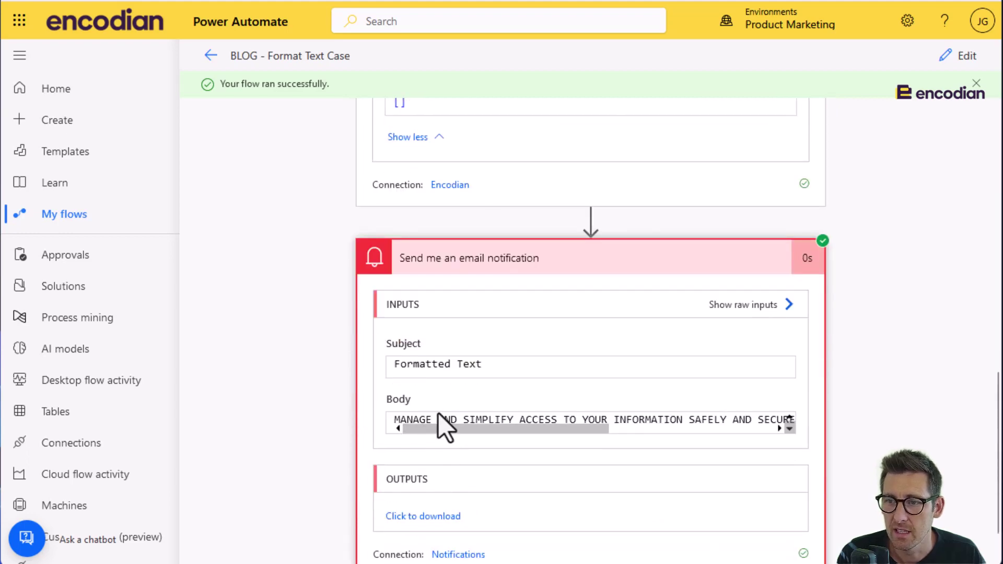